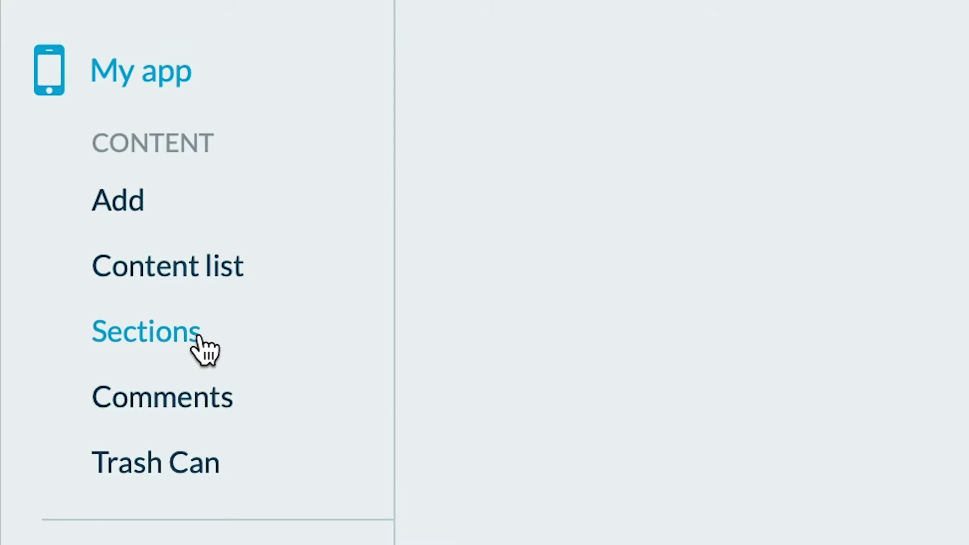
- Create a Menu-type section and rename it from the default name to OUR SERVICES
{"action": "left_click", "coordinate": [201, 333]}
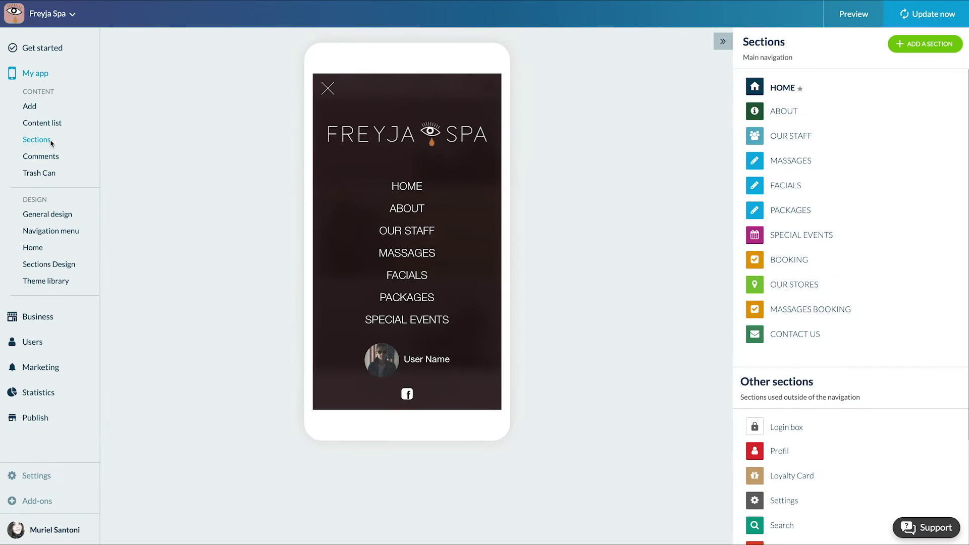
{"action": "left_click", "coordinate": [920, 45]}
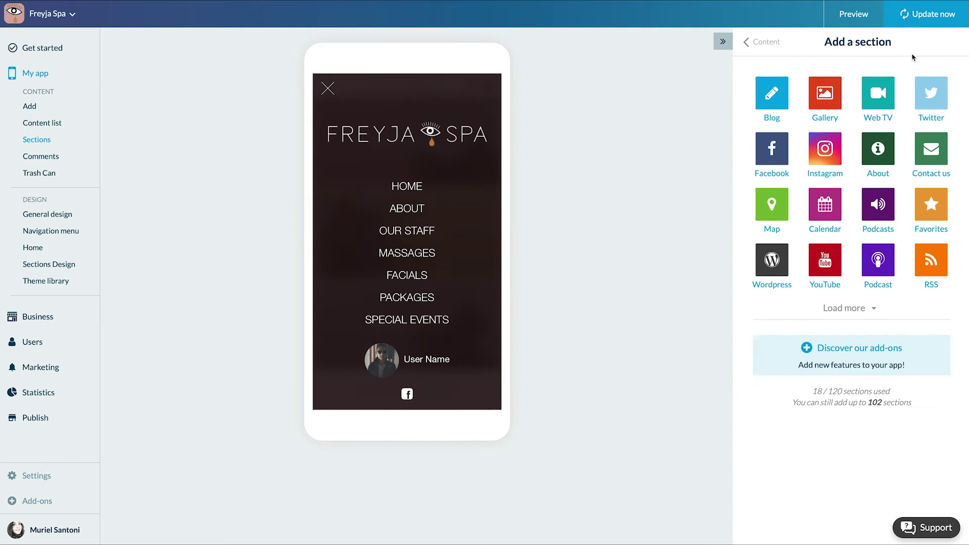
{"action": "left_click", "coordinate": [871, 314]}
{"action": "double_click", "coordinate": [788, 83]}
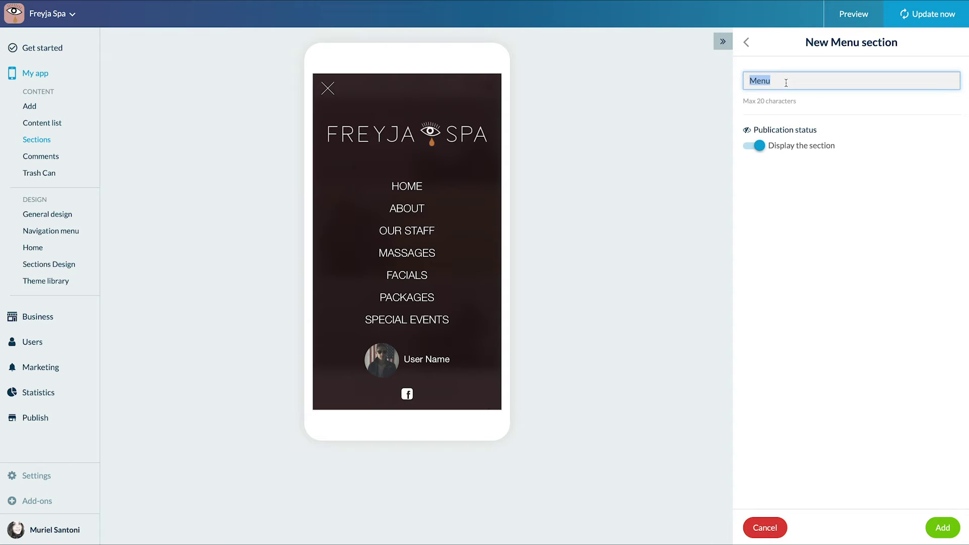
{"action": "type", "text": "OUR SERVICES"}
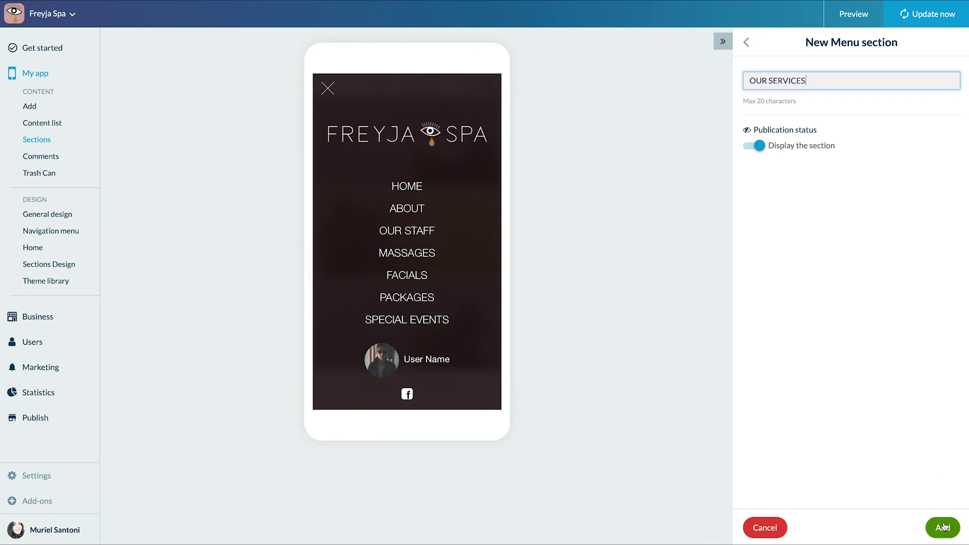
{"action": "left_click", "coordinate": [943, 528]}
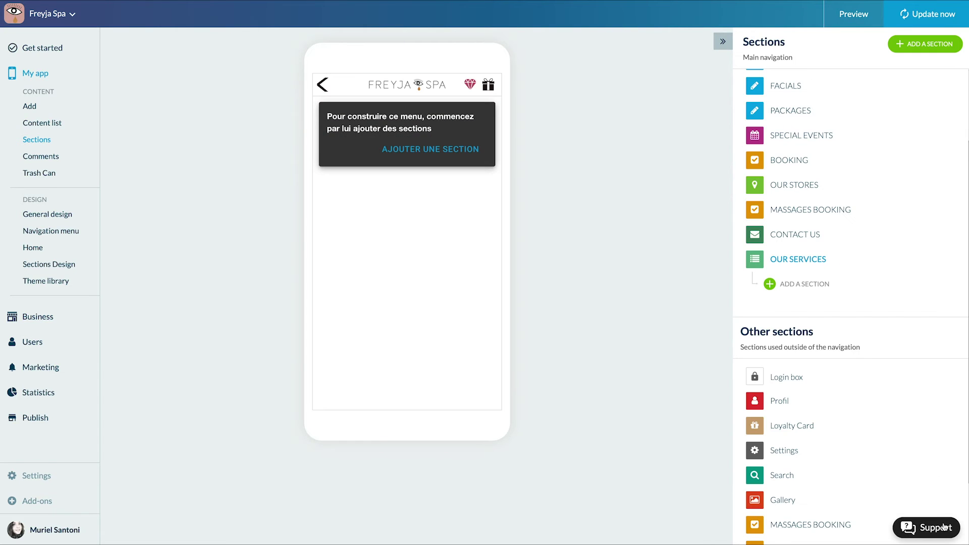
{"action": "mouse_move", "coordinate": [811, 210]}
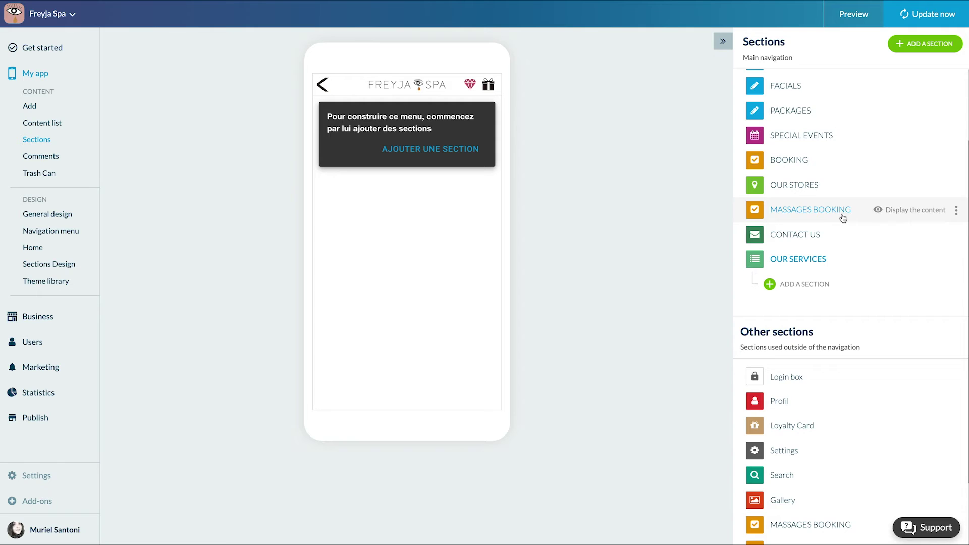
{"action": "scroll", "coordinate": [833, 110], "scroll_direction": "up", "scroll_amount": 1}
{"action": "left_click_drag", "start_coordinate": [823, 81], "coordinate": [822, 282]}
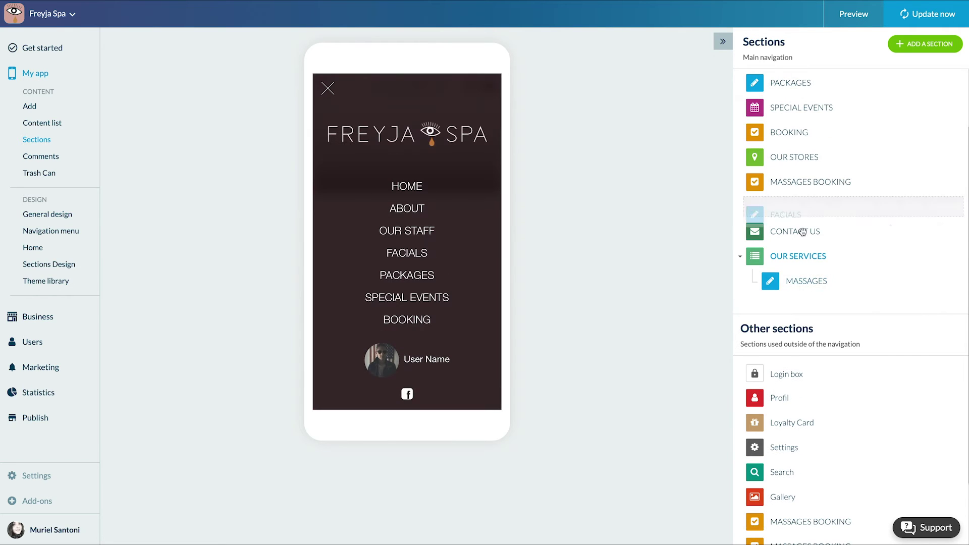
- Drag MASSAGES and FACIALS under OUR SERVICES, backing out of adding another section
{"action": "left_click_drag", "start_coordinate": [788, 82], "coordinate": [809, 282]}
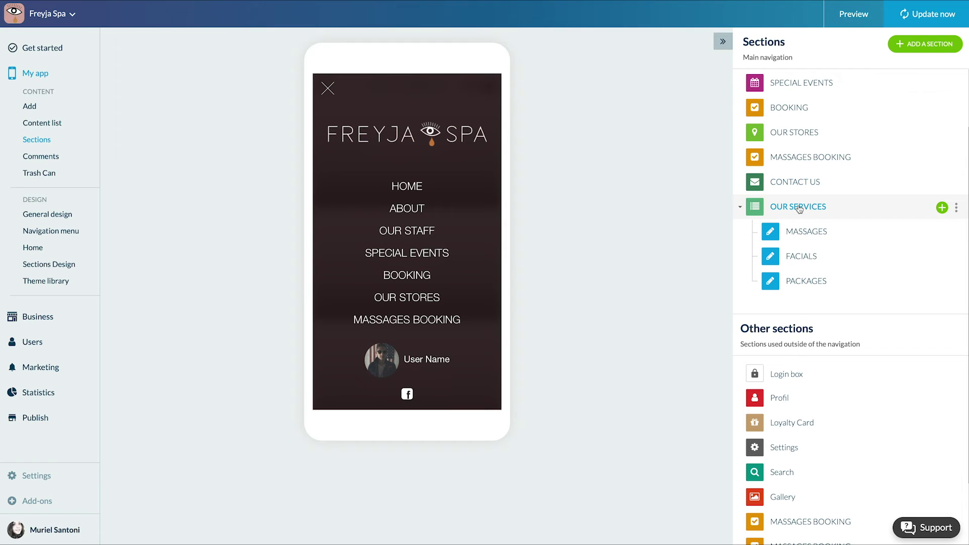
{"action": "left_click", "coordinate": [942, 208]}
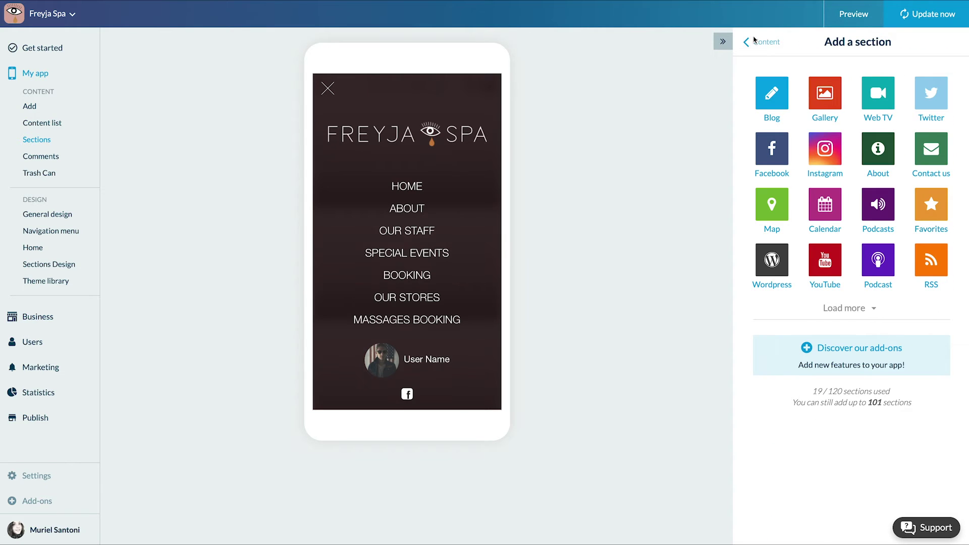
{"action": "left_click", "coordinate": [754, 38]}
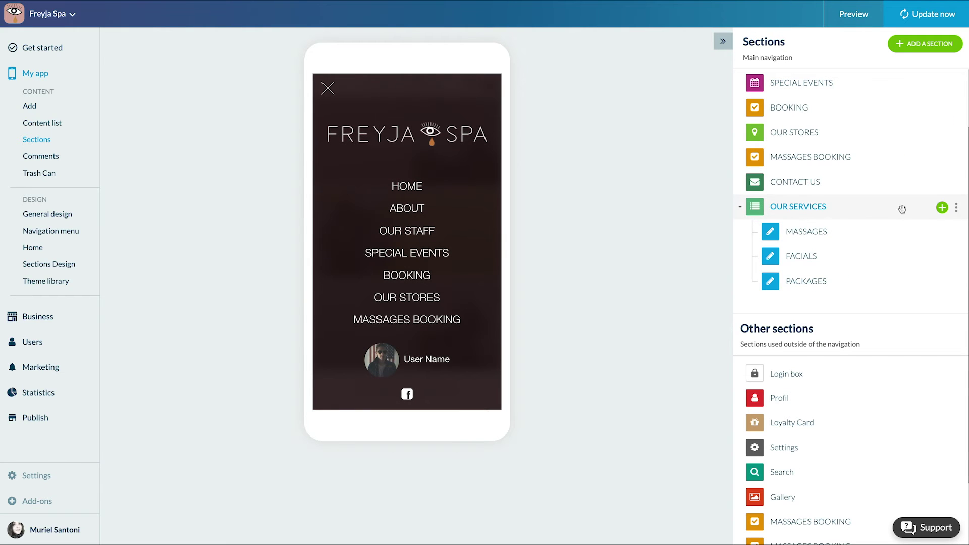
- Open the Edit Menu design settings for the OUR SERVICES section
{"action": "left_click", "coordinate": [956, 207]}
{"action": "left_click", "coordinate": [928, 234]}
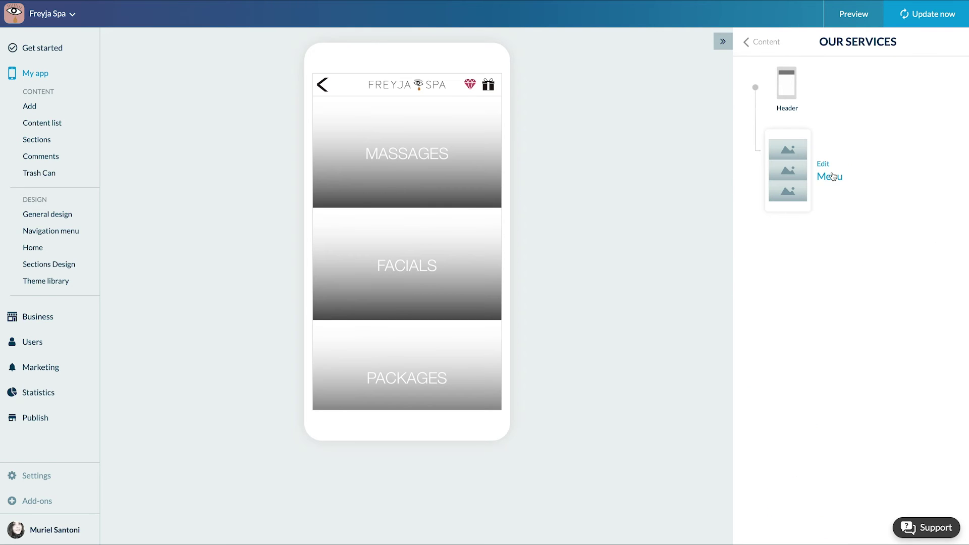
{"action": "left_click", "coordinate": [830, 176]}
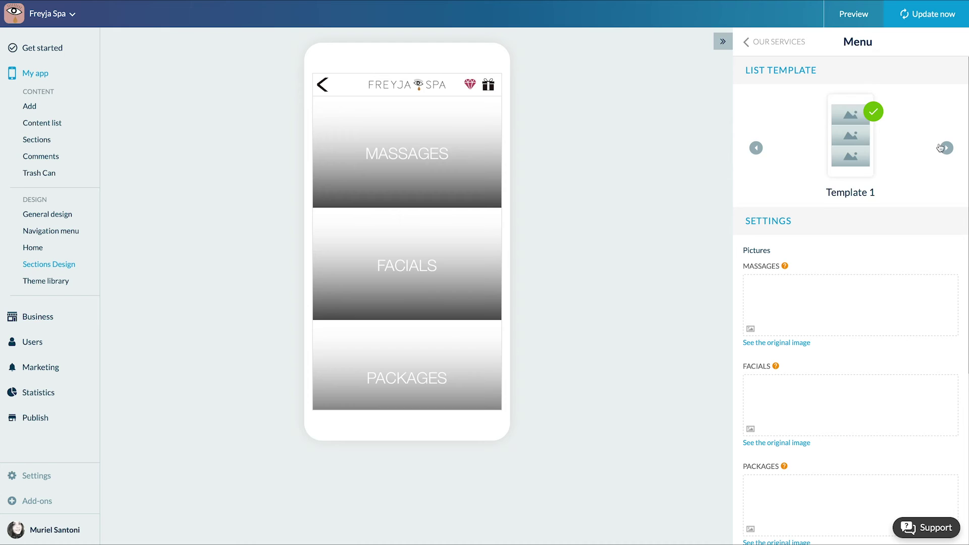
- Cycle the list layouts back to Template 1 and delete the MASSAGES placeholder picture
{"action": "left_click", "coordinate": [947, 148]}
{"action": "left_click", "coordinate": [947, 148]}
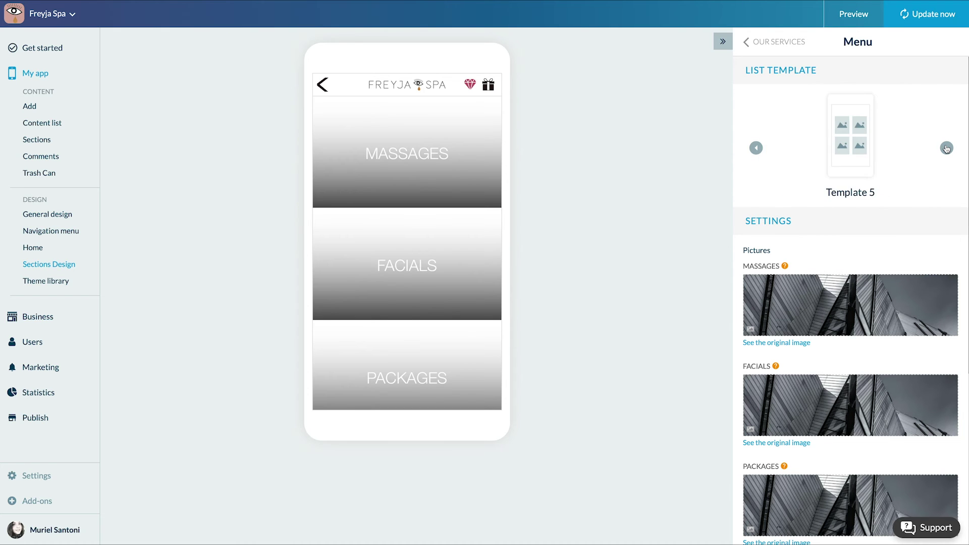
{"action": "left_click", "coordinate": [947, 147]}
{"action": "left_click", "coordinate": [947, 147]}
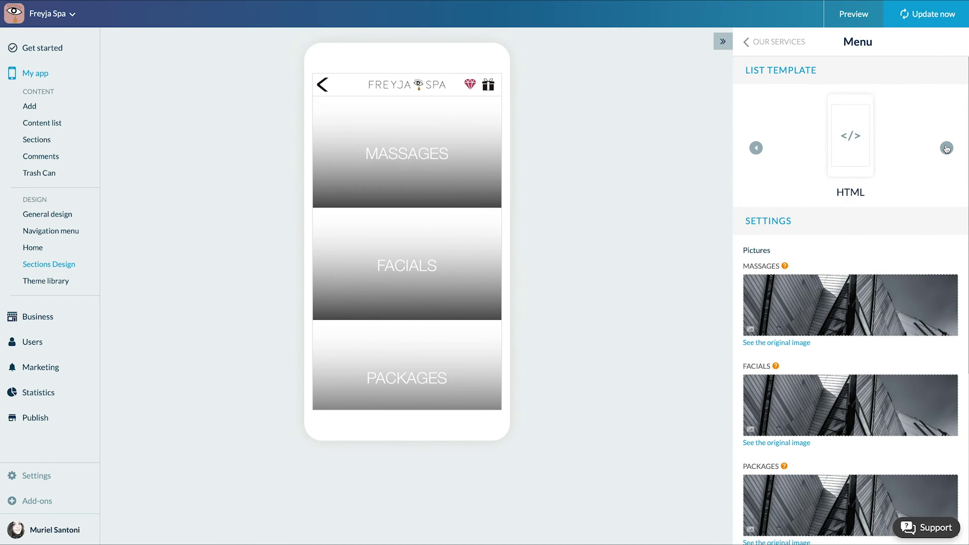
{"action": "left_click", "coordinate": [946, 148]}
{"action": "left_click", "coordinate": [795, 258]}
{"action": "left_click", "coordinate": [511, 143]}
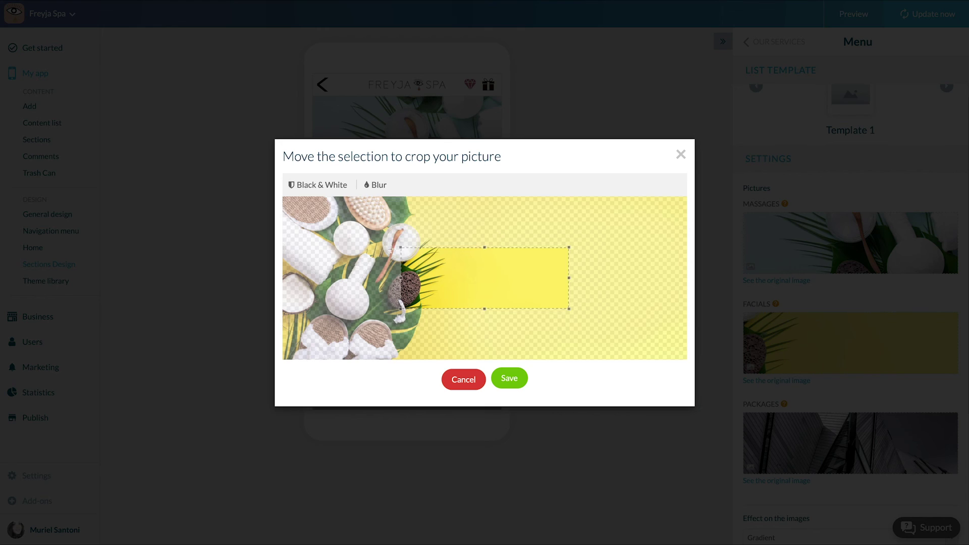
- Crop the yellow spa photo and save it as the FACIALS picture
{"action": "left_click_drag", "start_coordinate": [391, 250], "coordinate": [283, 197]}
{"action": "left_click_drag", "start_coordinate": [569, 310], "coordinate": [599, 387]}
{"action": "left_click", "coordinate": [509, 378]}
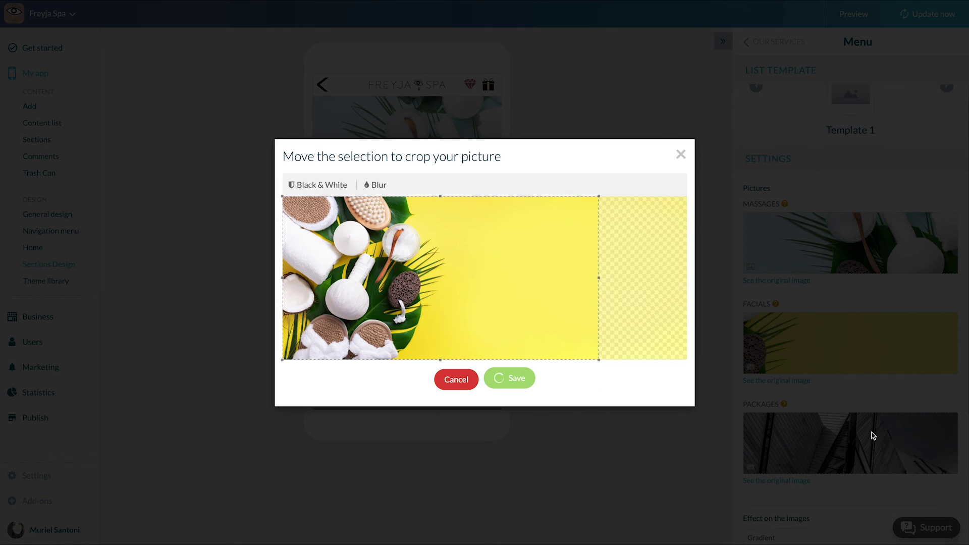
- Replace the PACKAGES placeholder with the pink spa image and return to the OUR SERVICES overview
{"action": "left_click", "coordinate": [850, 445]}
{"action": "key", "text": "Return"}
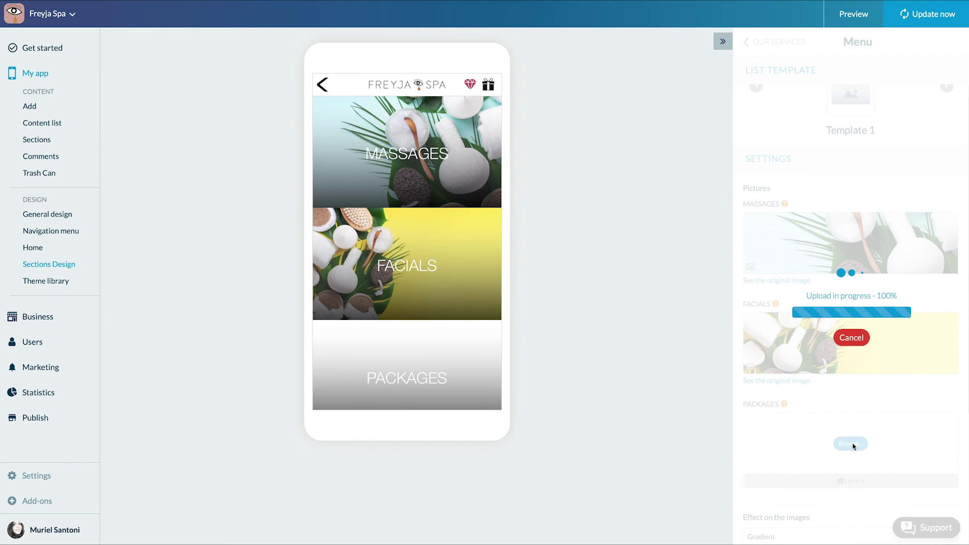
{"action": "scroll", "coordinate": [853, 446], "scroll_direction": "down", "scroll_amount": 3}
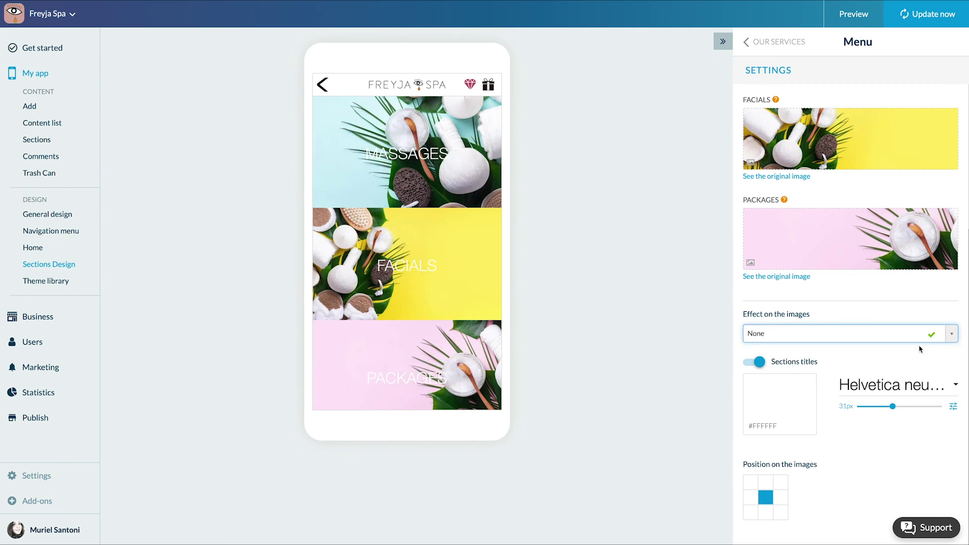
{"action": "scroll", "coordinate": [865, 449], "scroll_direction": "up", "scroll_amount": 5}
{"action": "left_click", "coordinate": [767, 43]}
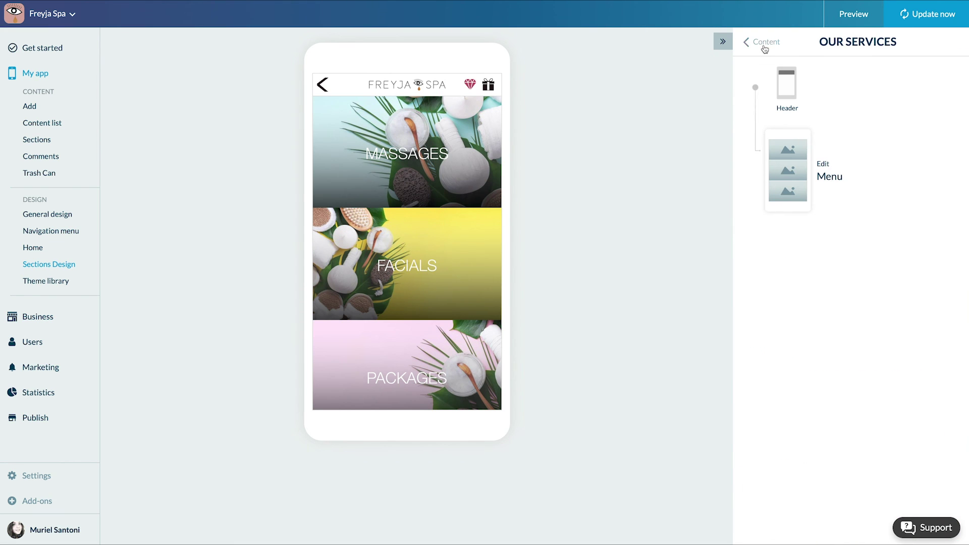